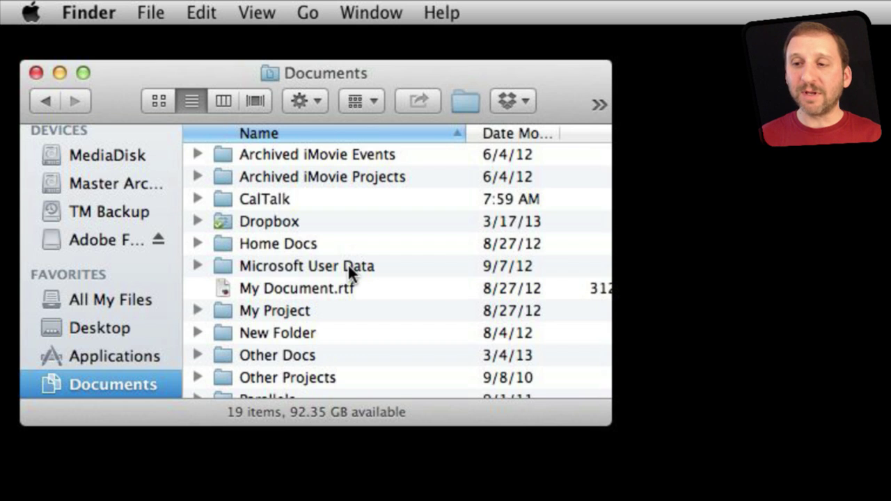
Scroll the Finder Documents list down and up with the trackpad
scroll(348, 267, "down", 2)
scroll(348, 266, "down", 1)
scroll(348, 267, "up", 1)
scroll(348, 266, "down", 1)
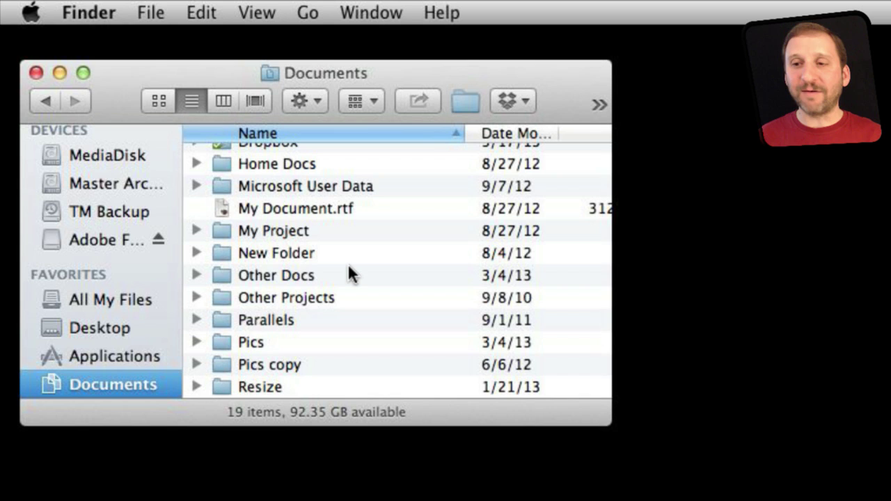
scroll(348, 266, "up", 1)
scroll(348, 267, "up", 1)
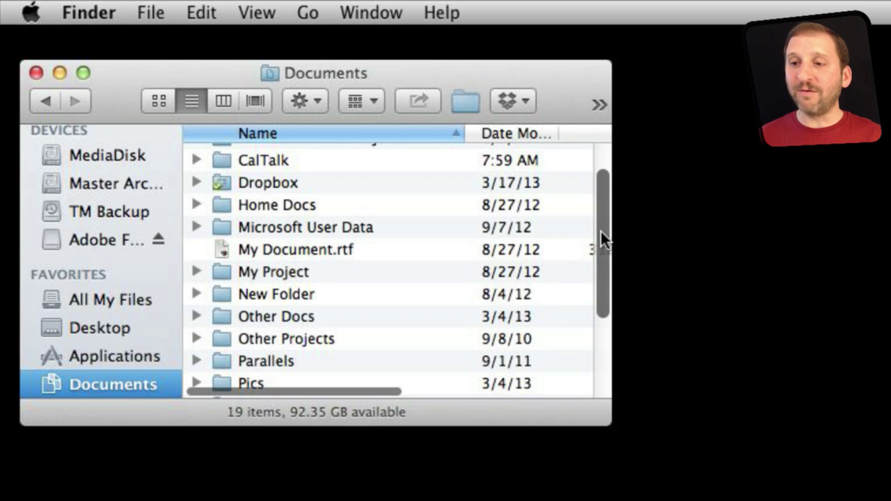
Drag the Documents list's scroll bar thumbs, scroll again, and bring up System Preferences' pane overview
mouse_move(601, 231)
left_mouse_down()
mouse_move(606, 280)
mouse_move(606, 236)
left_mouse_up()
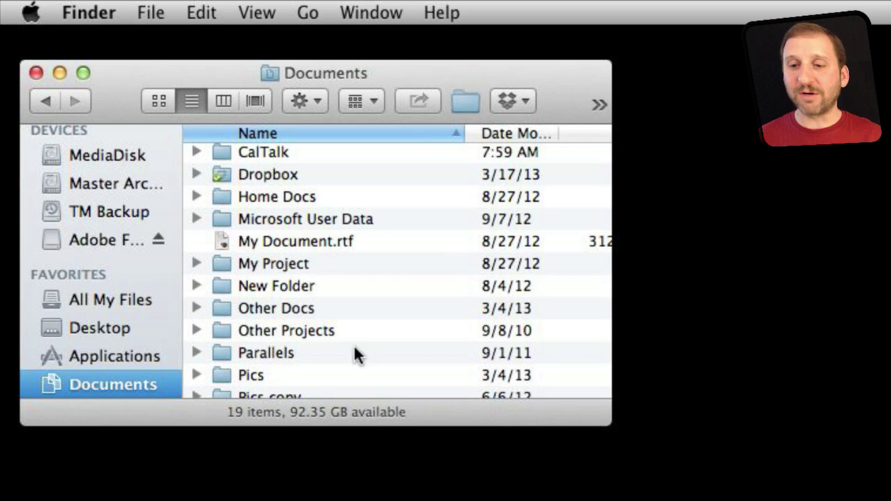
scroll(320, 369, "down", 3)
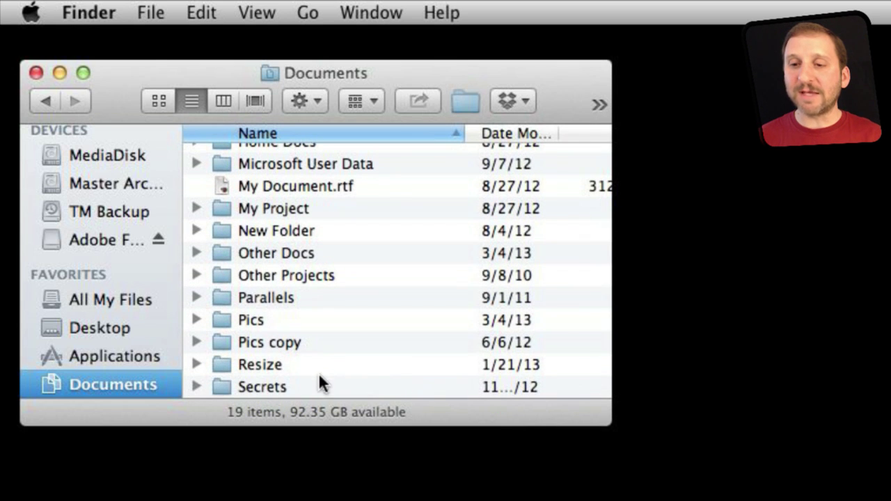
scroll(332, 256, "up", 1)
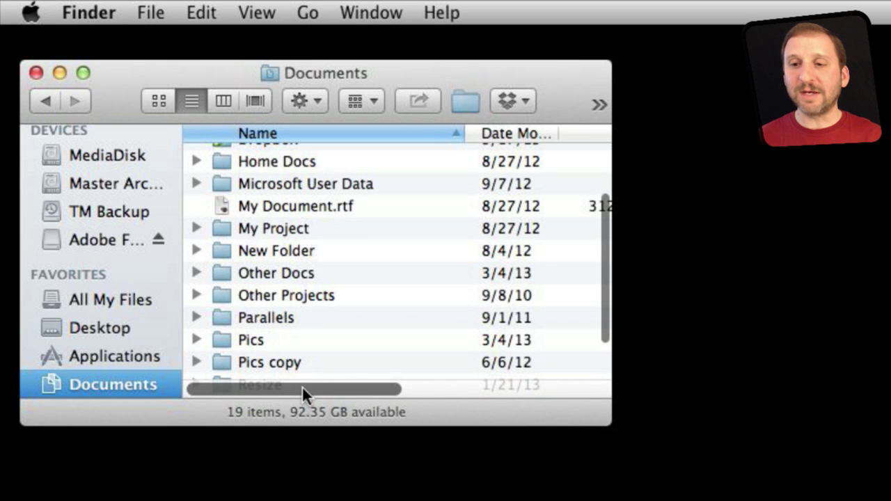
mouse_move(302, 386)
left_mouse_down()
mouse_move(447, 365)
mouse_move(337, 403)
mouse_move(279, 405)
left_mouse_up()
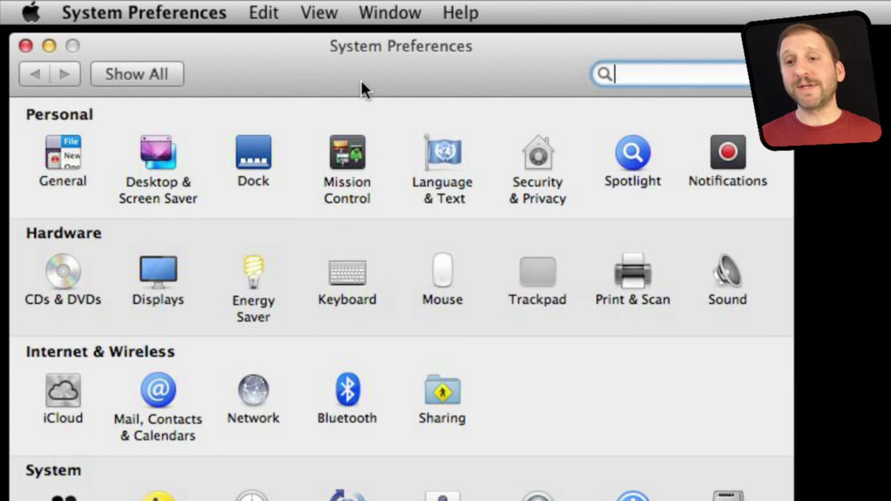
In General preferences, compare Show scroll bars: Always against Finder, then set it to When scrolling
left_click(74, 149)
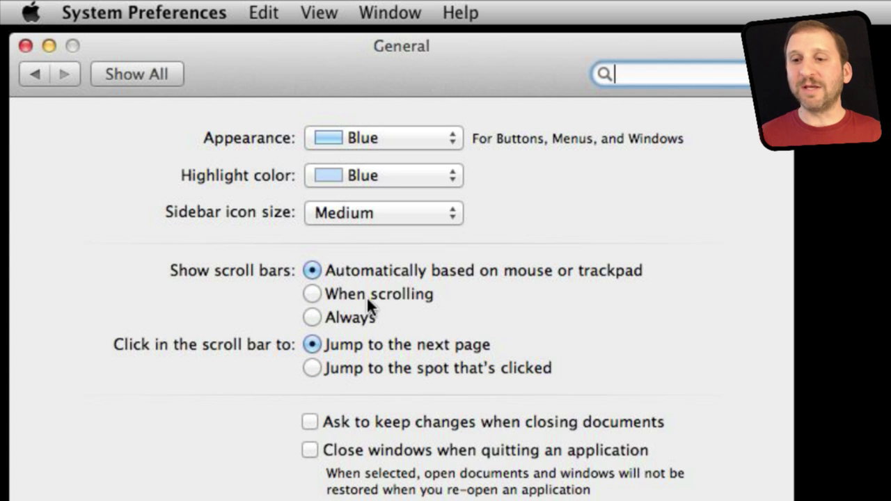
left_click(311, 318)
mouse_move(272, 69)
left_mouse_down()
mouse_move(325, 326)
mouse_move(295, 500)
left_mouse_up()
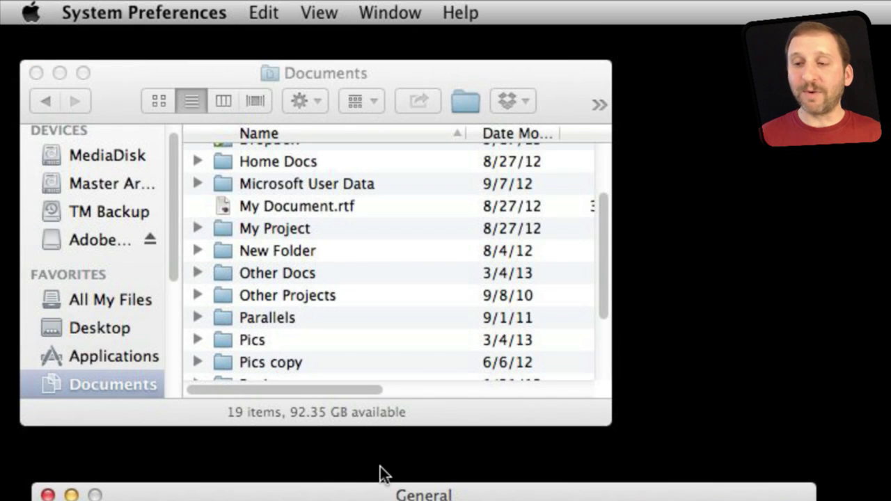
mouse_move(327, 498)
left_mouse_down()
mouse_move(324, 284)
mouse_move(341, 91)
mouse_move(336, 413)
left_mouse_up()
left_click(326, 309)
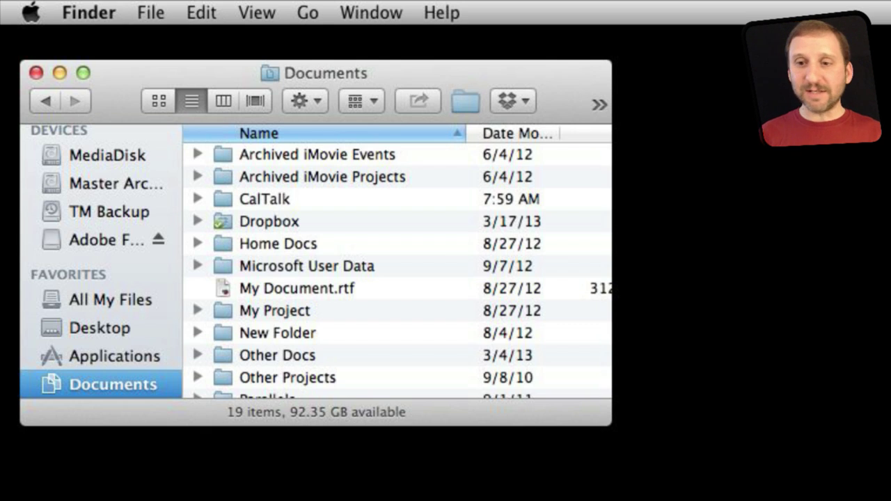
Step the Documents selection down to Pics copy, back up, then onto Dropbox
key("Down")
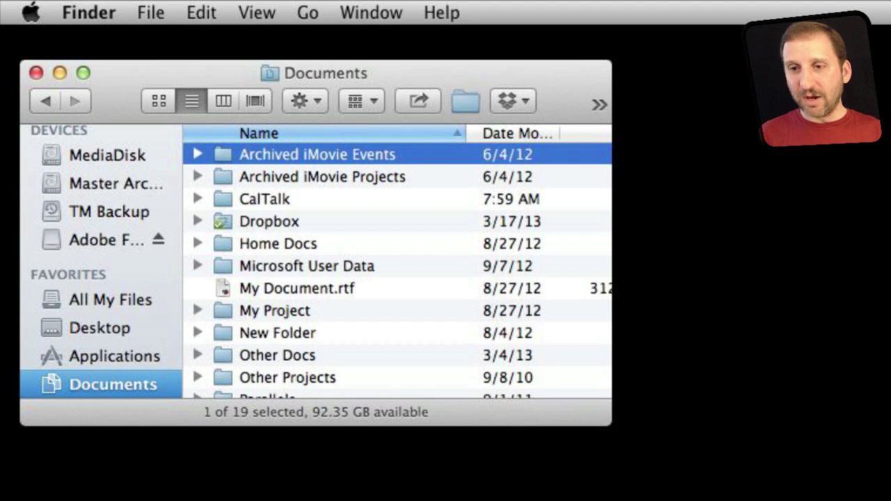
key("Down")
key("Down")
key("Down")
key("Down")
key("Down")
key("Down")
key("Down")
key("Down")
key("Down")
key("Down")
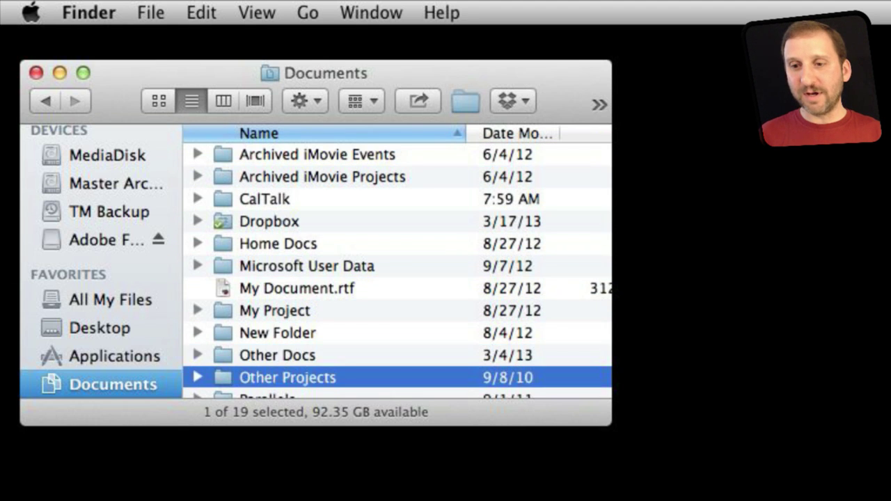
key("Down")
key("Down")
key("Down")
key("Down")
key("Down")
key("Down")
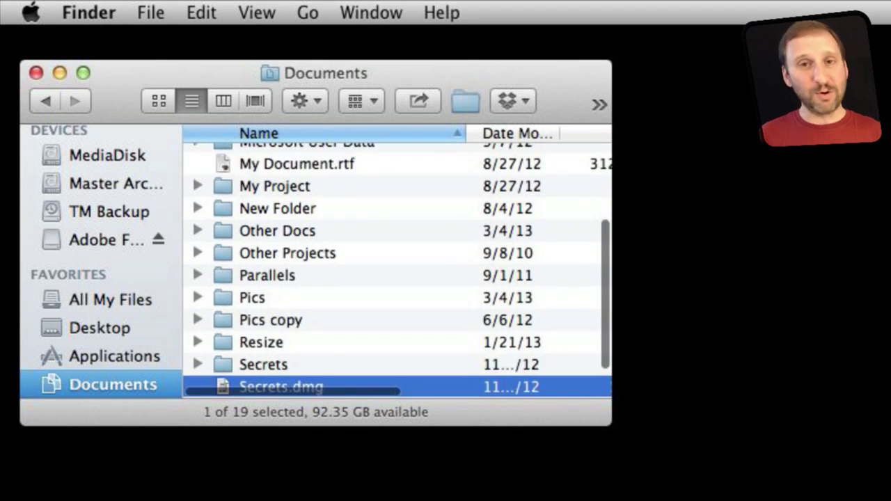
key("Down")
key("Down")
key("Up")
key("Up")
key("Up")
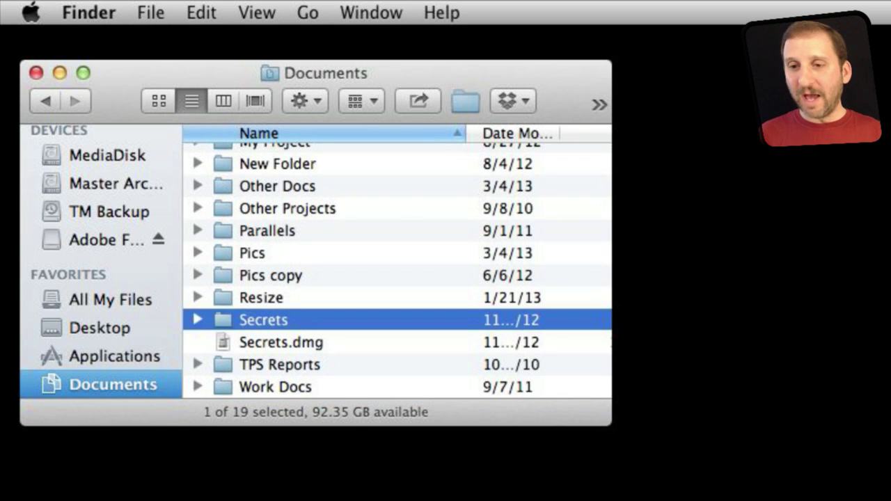
key("Up")
key("Up")
key("Up")
key("Up")
key("Up")
key("Up")
key("Up")
key("Up")
key("Up")
key("Up")
key("Up")
key("Up")
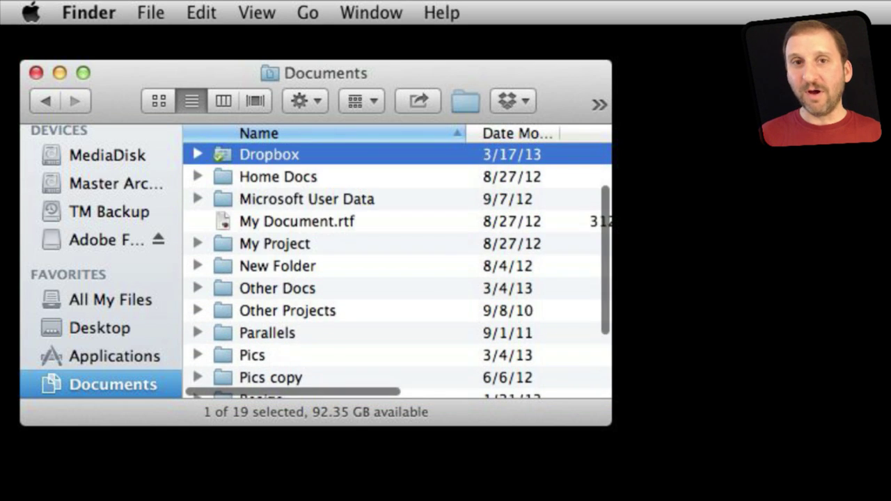
key("Up")
key("Up")
key("Up")
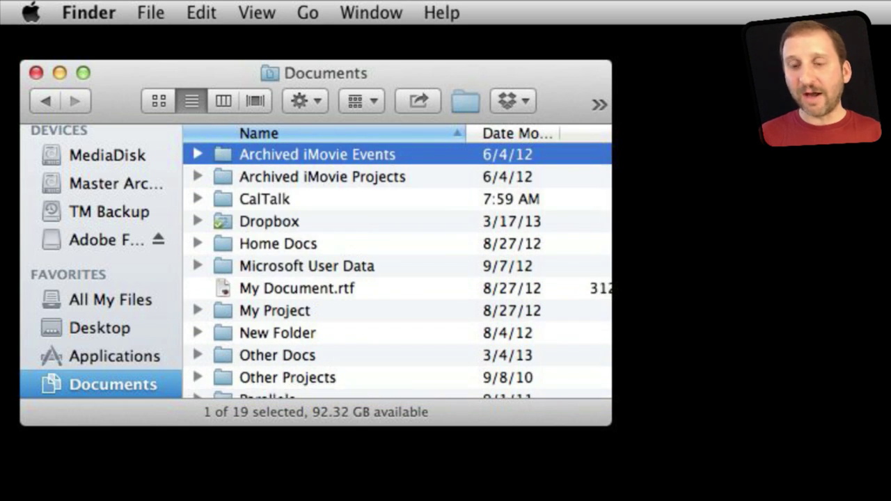
key("Down")
key("Down")
key("Down")
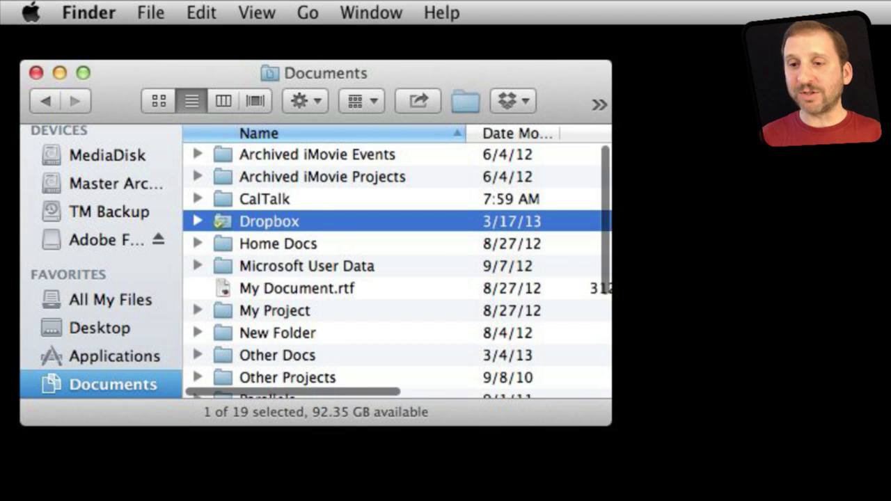
Scroll the Documents list down and up, ending at the top, before switching to Safari
scroll(397, 271, "down", 5)
scroll(397, 272, "up", 5)
scroll(397, 271, "down", 5)
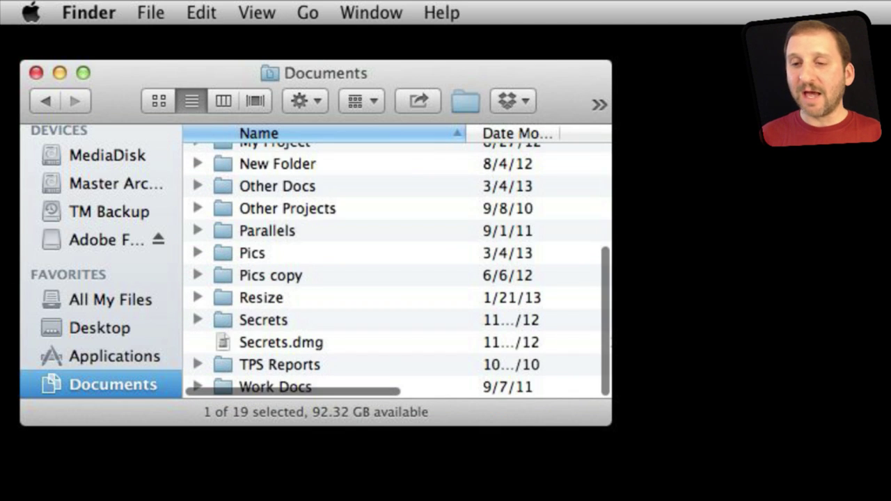
scroll(396, 272, "up", 5)
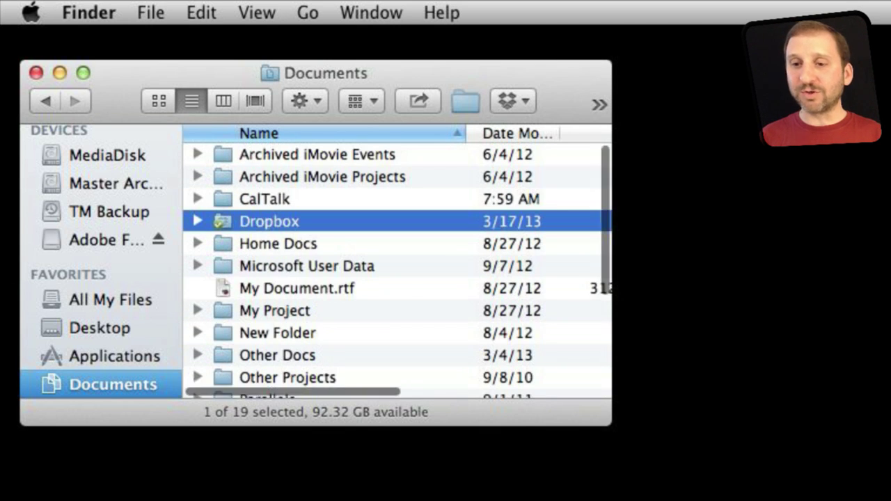
scroll(396, 271, "down", 5)
scroll(397, 272, "up", 5)
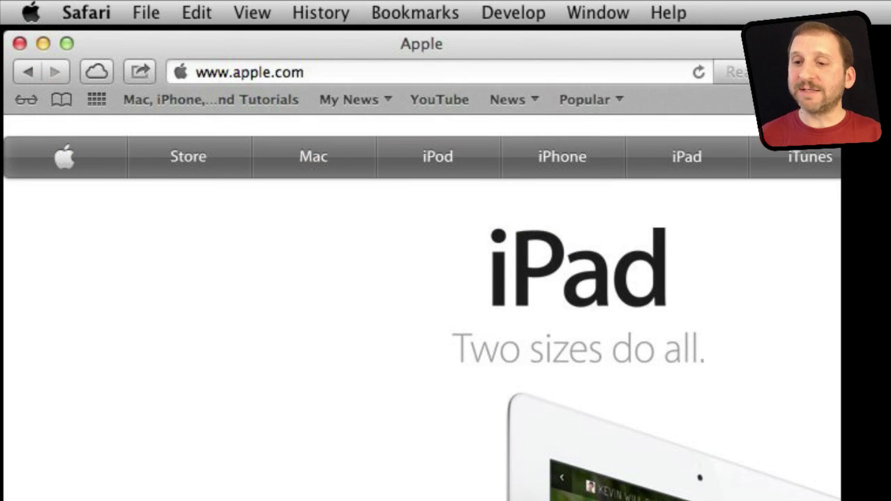
scroll(318, 313, "down", 3)
scroll(318, 311, "down", 6)
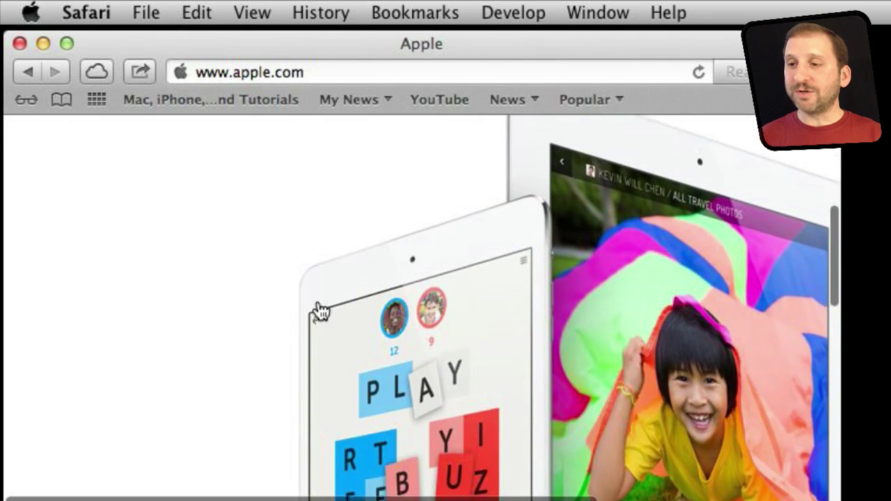
scroll(318, 311, "up", 5)
scroll(318, 311, "down", 5)
scroll(318, 311, "up", 5)
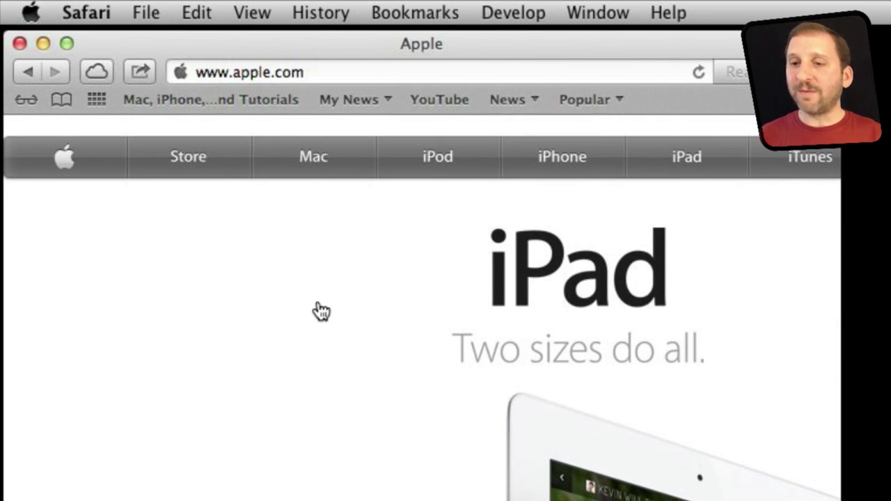
scroll(321, 311, "down", 5)
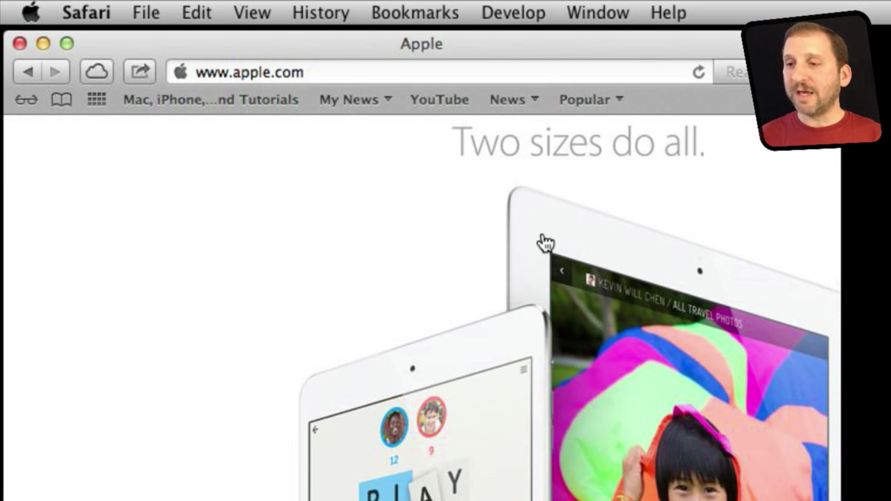
scroll(545, 243, "down", 5)
scroll(544, 242, "down", 5)
scroll(545, 242, "down", 2)
scroll(545, 242, "up", 3)
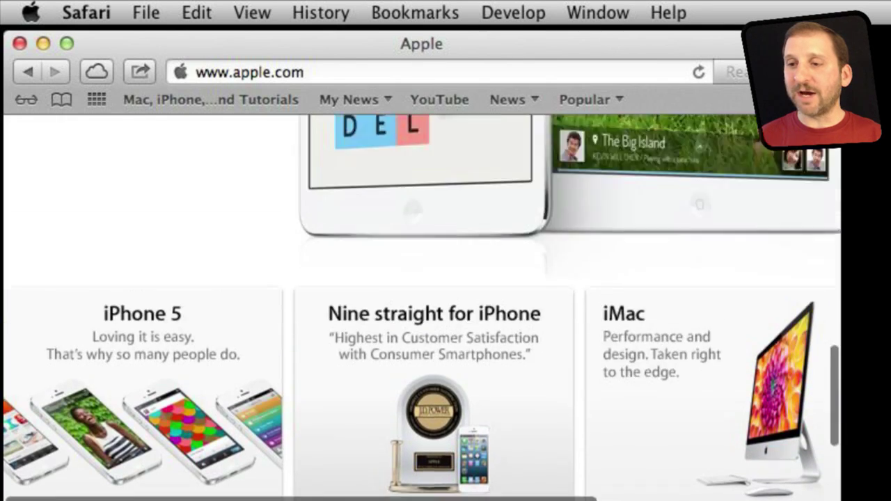
scroll(421, 306, "up", 5)
scroll(422, 306, "up", 5)
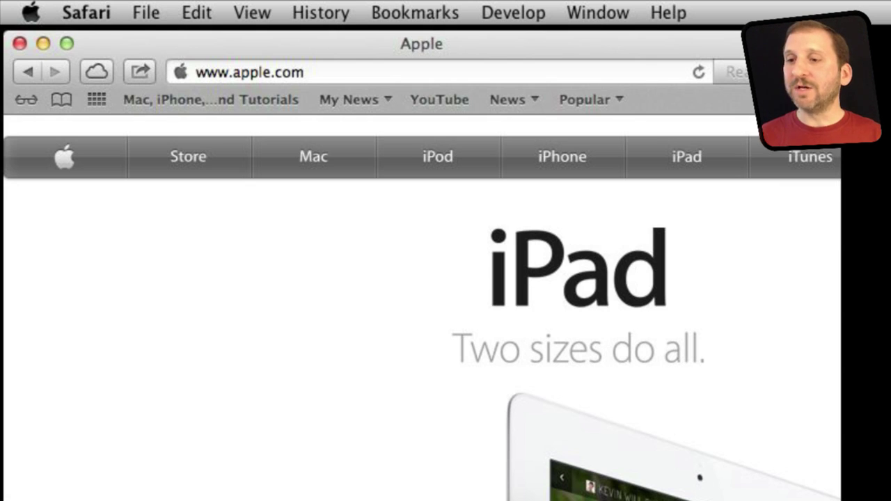
scroll(421, 306, "down", 15)
scroll(422, 306, "up", 15)
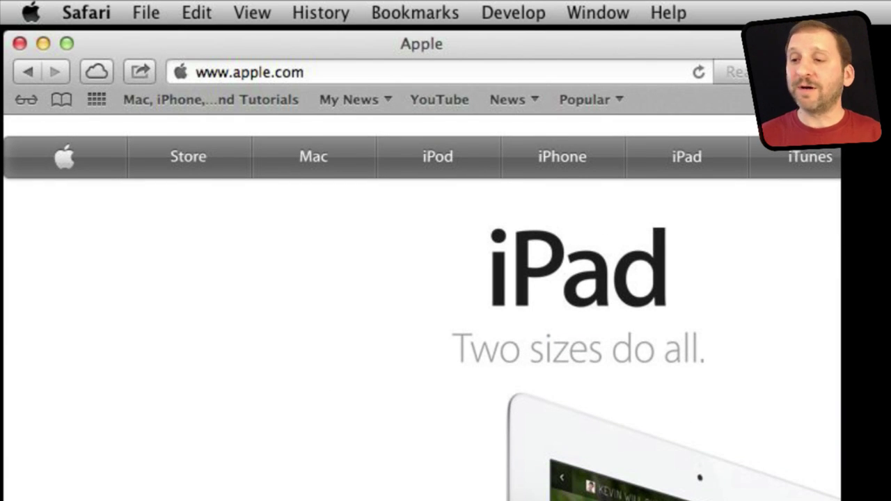
scroll(422, 306, "down", 2)
scroll(422, 307, "down", 2)
scroll(421, 306, "down", 3)
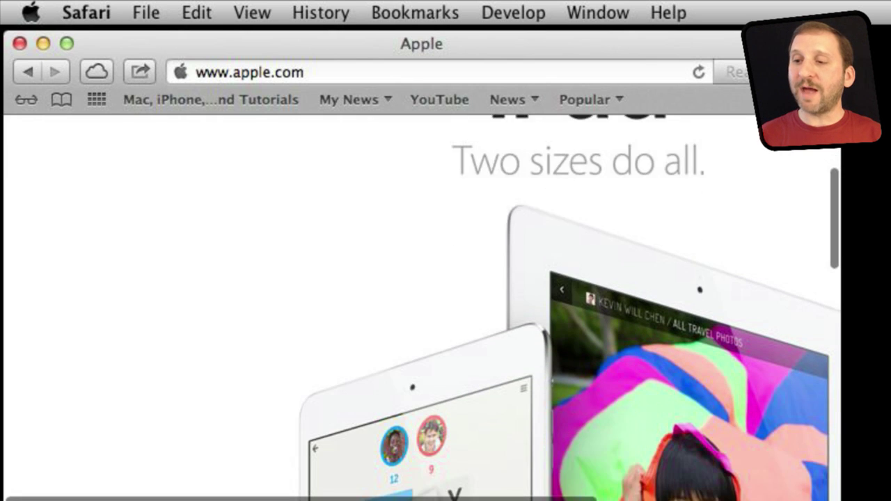
scroll(421, 306, "down", 2)
scroll(422, 306, "down", 2)
scroll(422, 307, "down", 8)
scroll(421, 307, "down", 8)
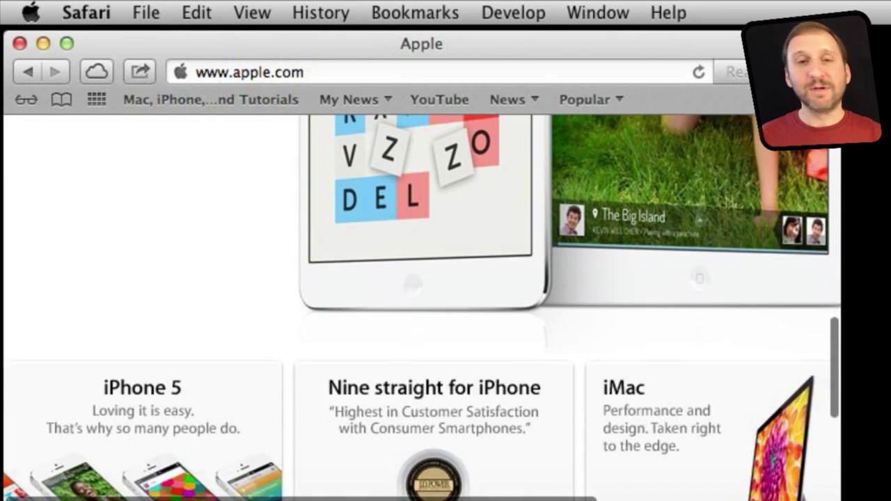
scroll(422, 306, "up", 2)
scroll(421, 306, "up", 5)
scroll(422, 307, "up", 5)
scroll(421, 307, "up", 5)
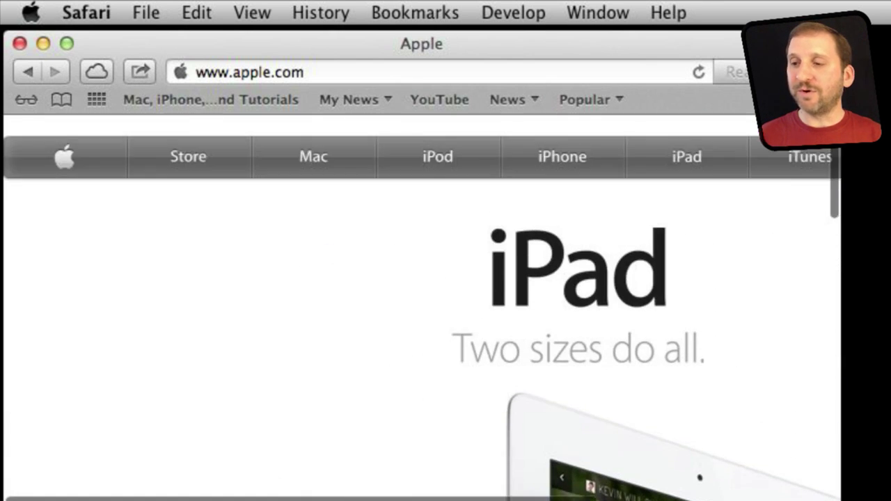
scroll(422, 306, "down", 1)
scroll(422, 306, "down", 5)
scroll(421, 307, "right", 2)
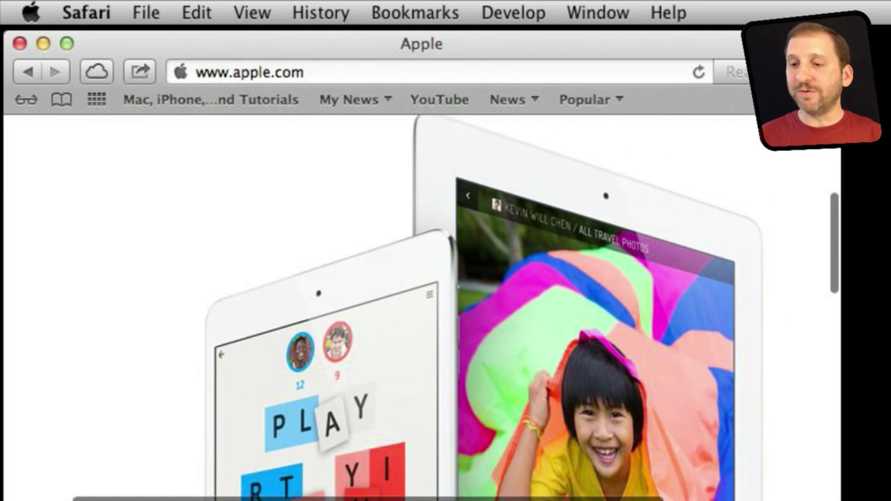
scroll(422, 306, "right", 2)
scroll(422, 307, "right", 3)
scroll(422, 306, "left", 1)
scroll(422, 307, "left", 4)
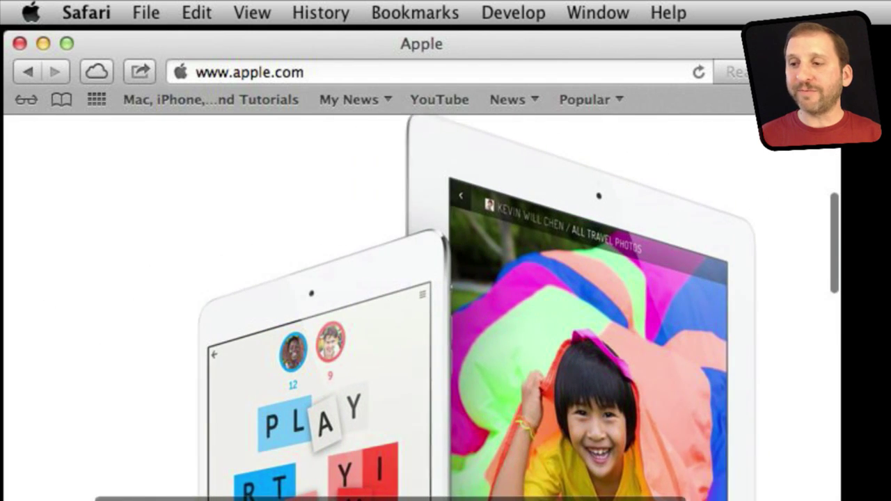
scroll(422, 306, "left", 3)
scroll(422, 306, "up", 3)
scroll(422, 306, "up", 4)
scroll(422, 306, "up", 1)
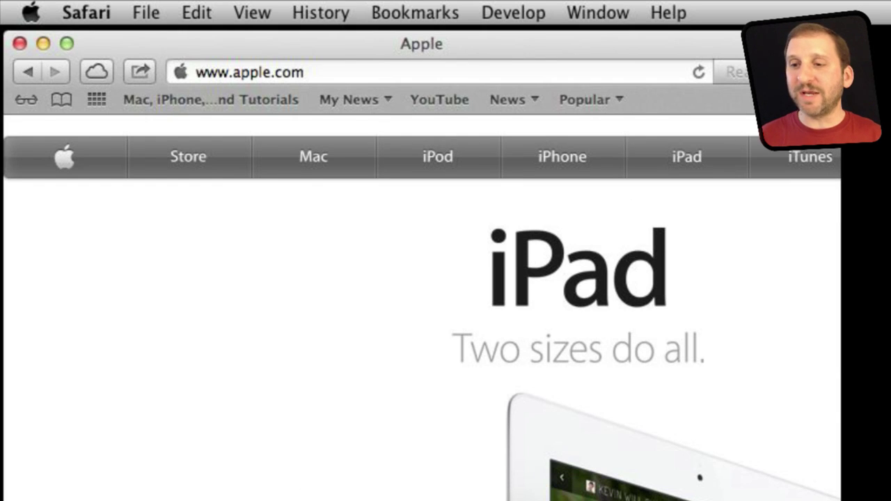
scroll(422, 306, "down", 3)
scroll(421, 307, "up", 1)
scroll(422, 306, "up", 2)
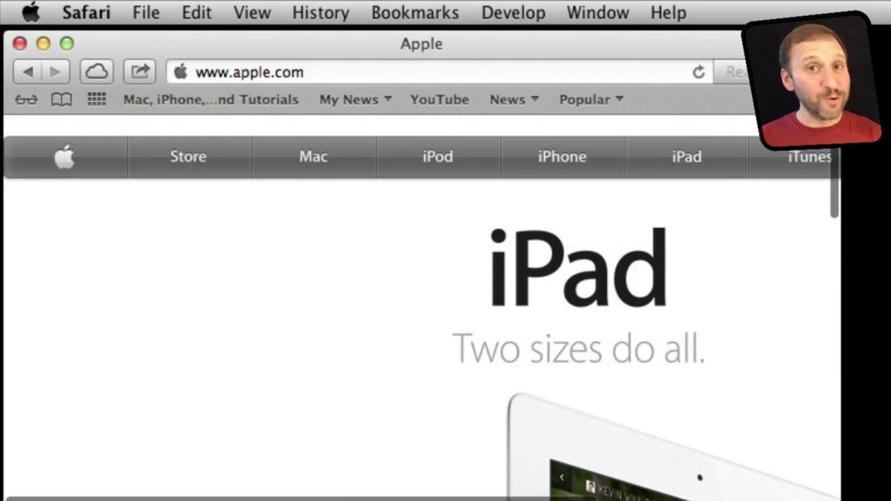
scroll(422, 307, "down", 2)
scroll(422, 306, "down", 3)
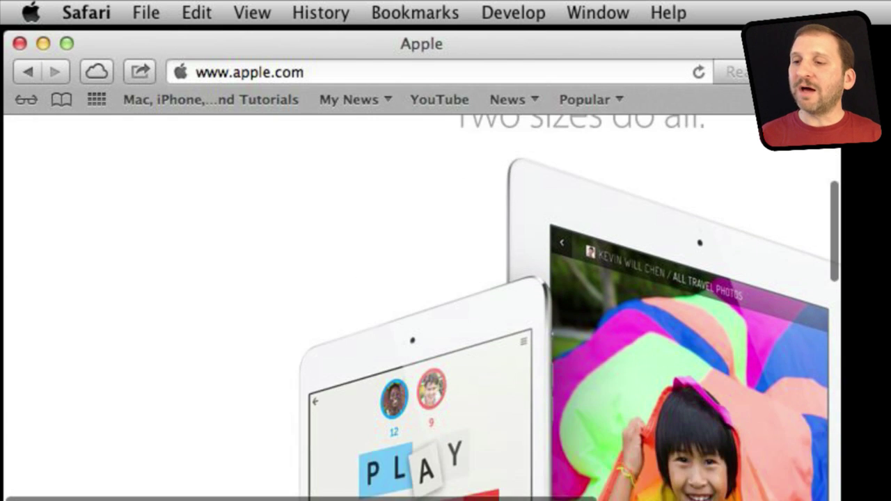
scroll(422, 307, "up", 1)
scroll(421, 306, "up", 3)
scroll(422, 306, "down", 1)
scroll(422, 306, "down", 2)
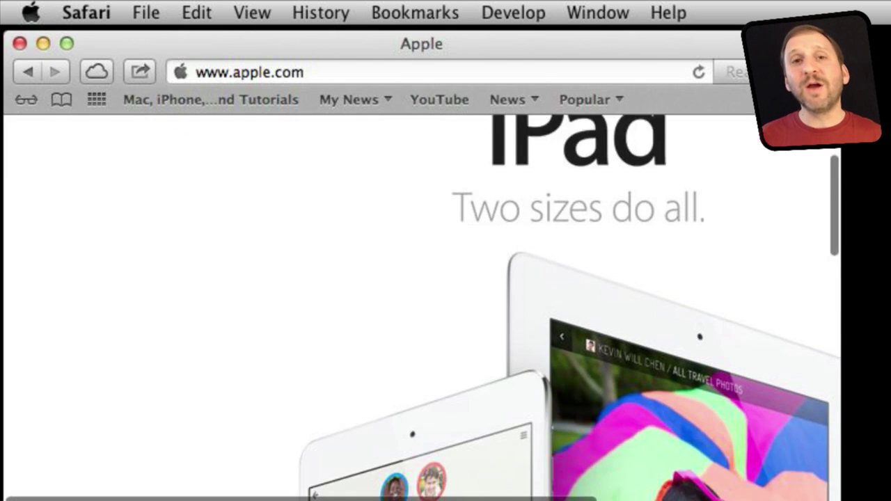
scroll(422, 306, "down", 1)
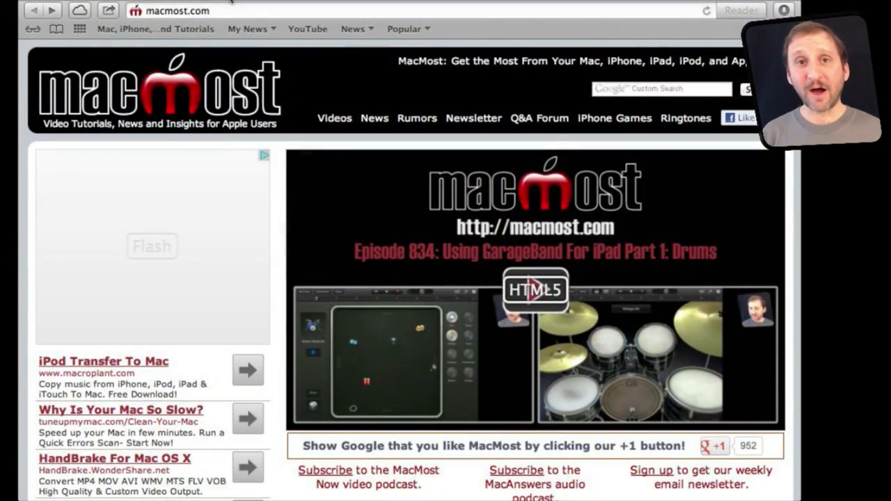
Open the 'MacMost Now 833: 18 Google Search Tricks' article from macmost.com and scroll it
scroll(388, 285, "down", 10)
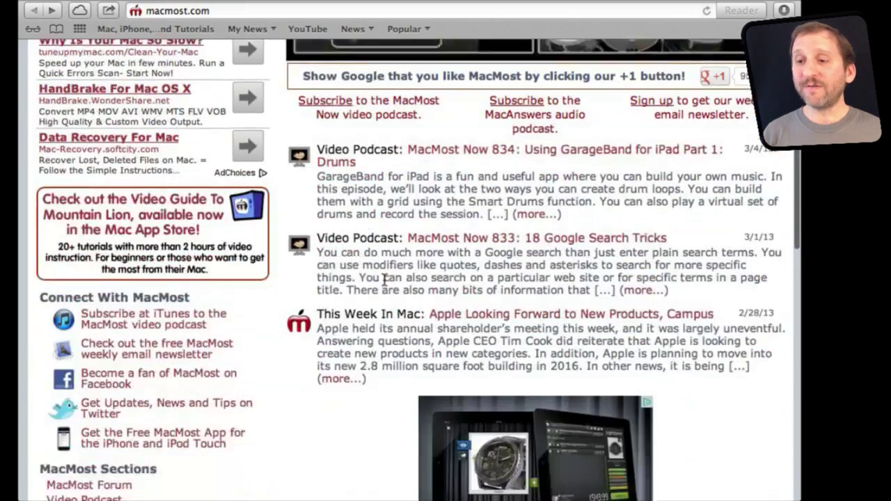
left_click(449, 185)
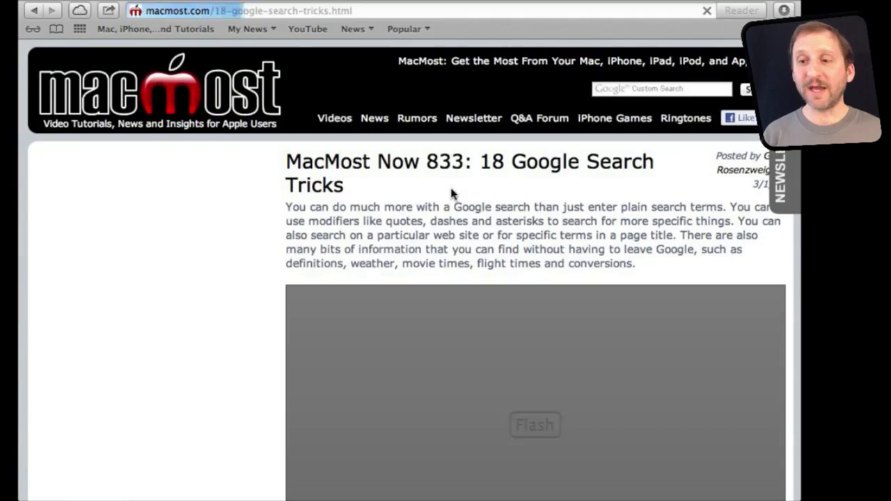
scroll(444, 263, "down", 5)
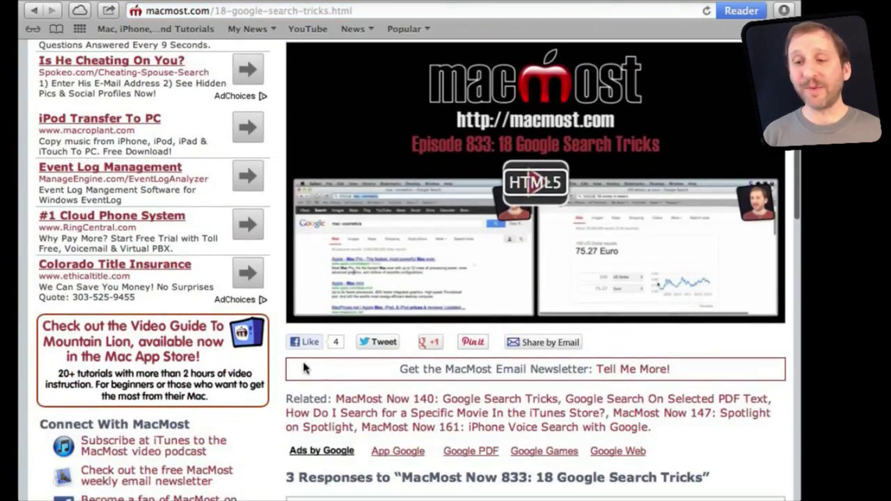